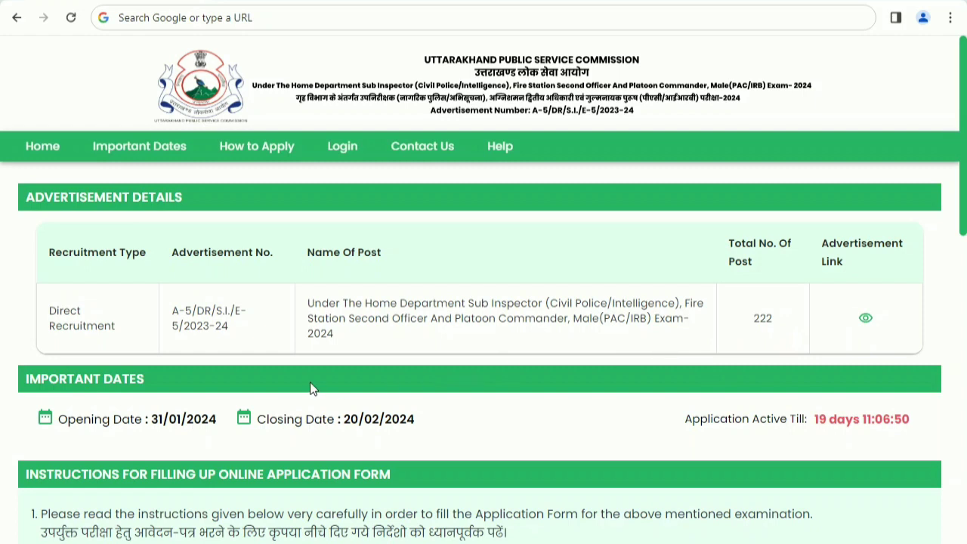
# Review the exam's important dates and application instructions, and open the online application form.
pyautogui.scroll(-2, 310, 383)
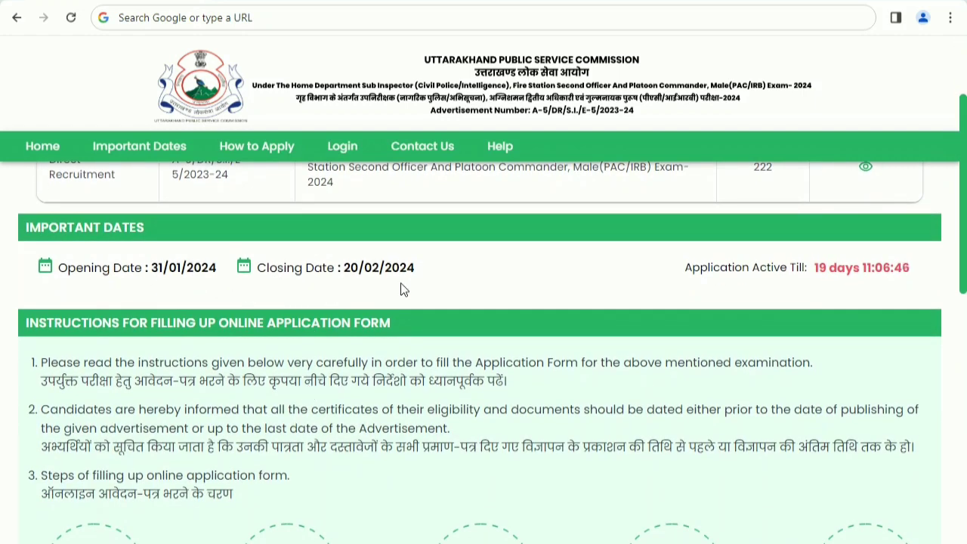
pyautogui.scroll(-2, 401, 288)
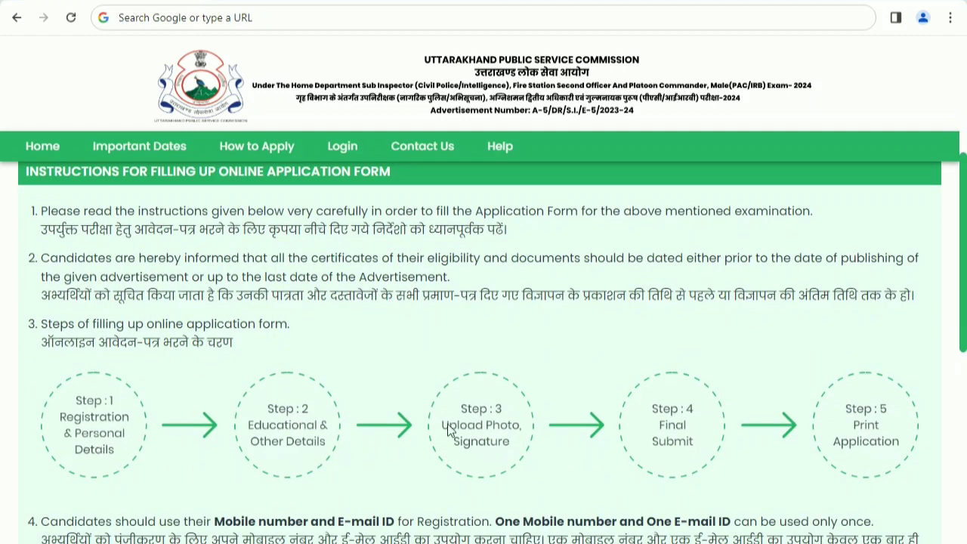
pyautogui.scroll(-2, 430, 421)
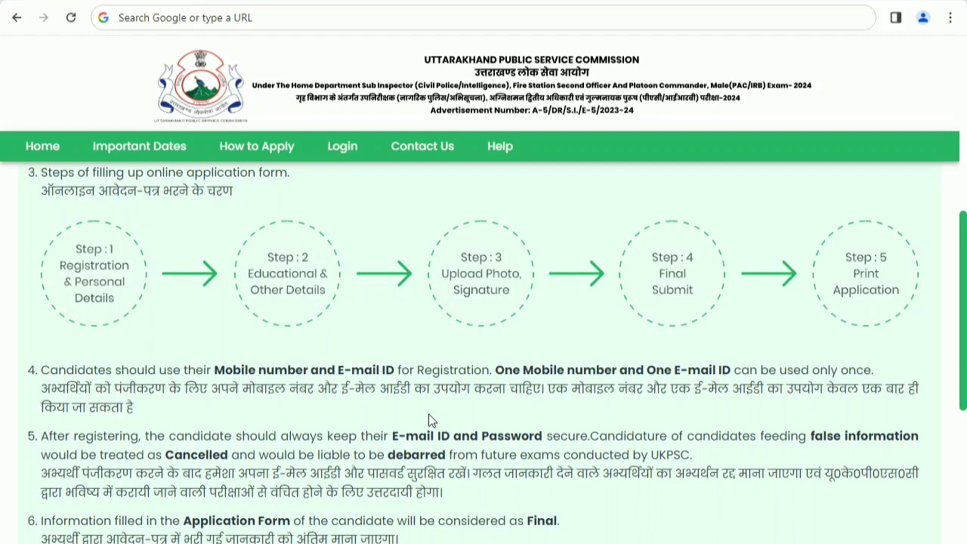
pyautogui.scroll(-5, 431, 496)
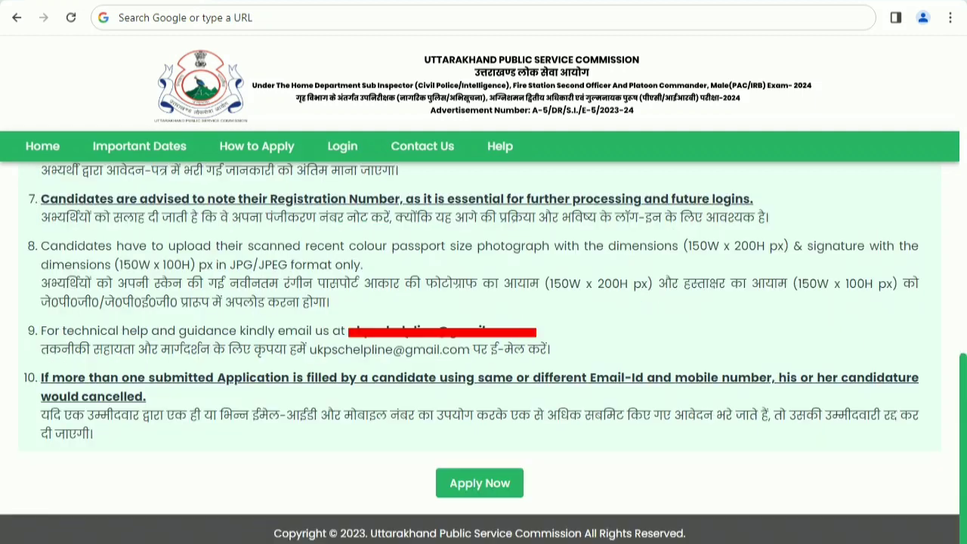
pyautogui.click(472, 494)
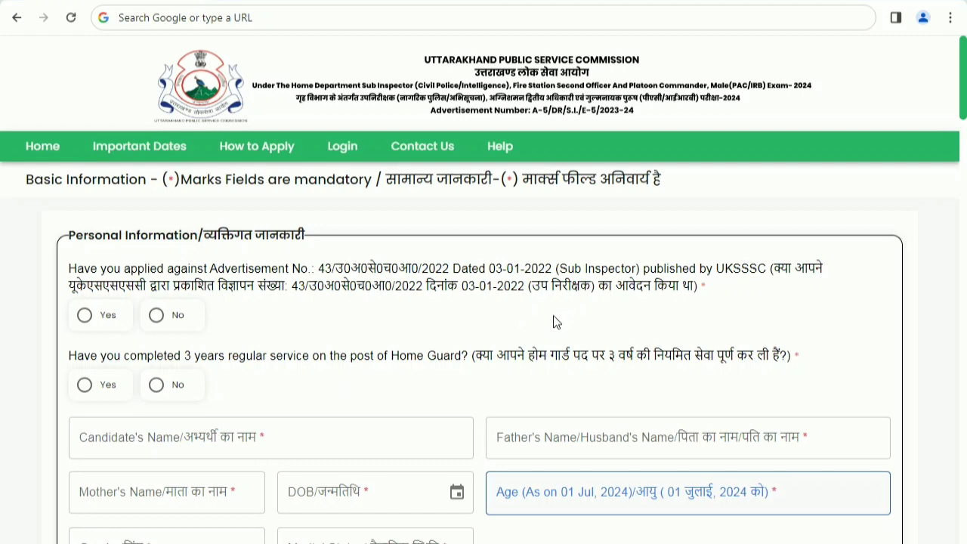
# Answer No to having applied against the 2022 Sub Inspector advertisement and No to three years of Home Guard service.
pyautogui.click(84, 315)
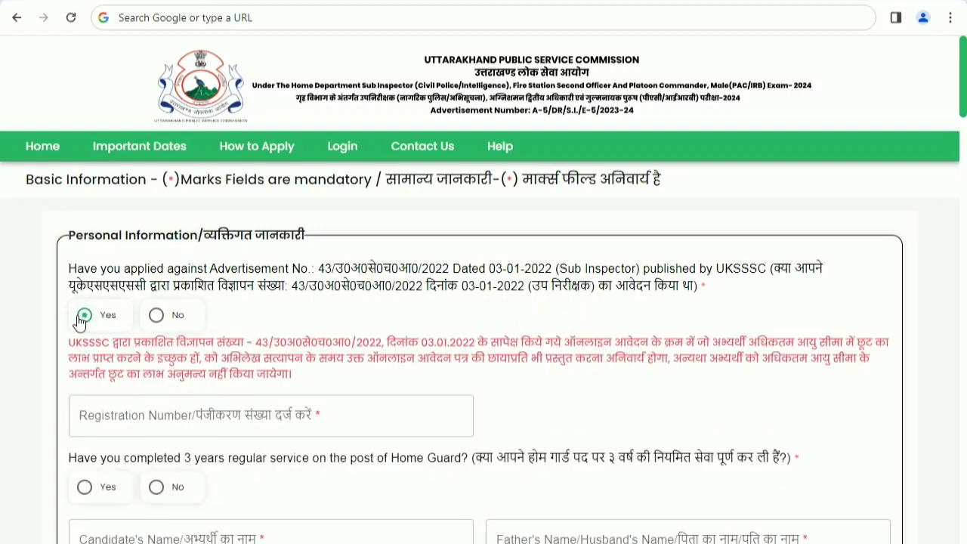
pyautogui.click(179, 428)
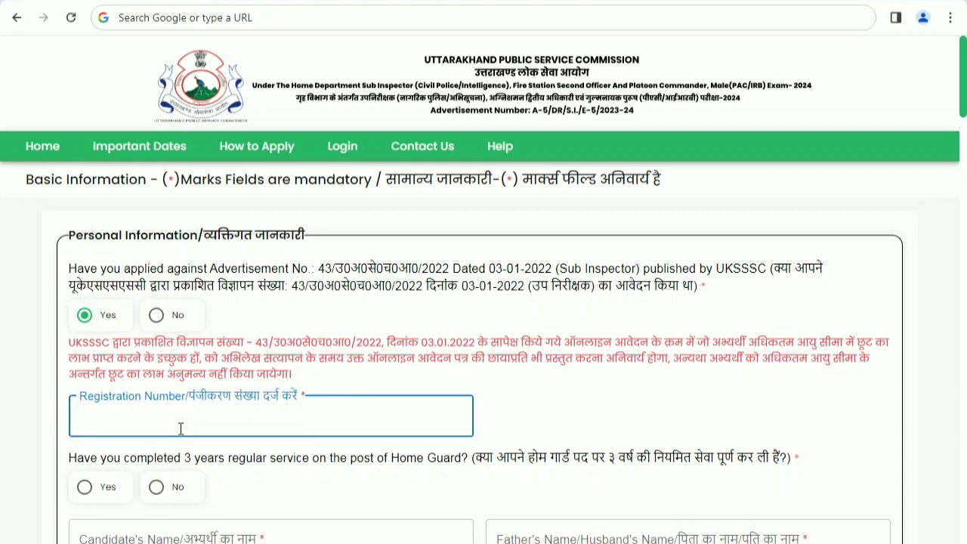
pyautogui.click(159, 319)
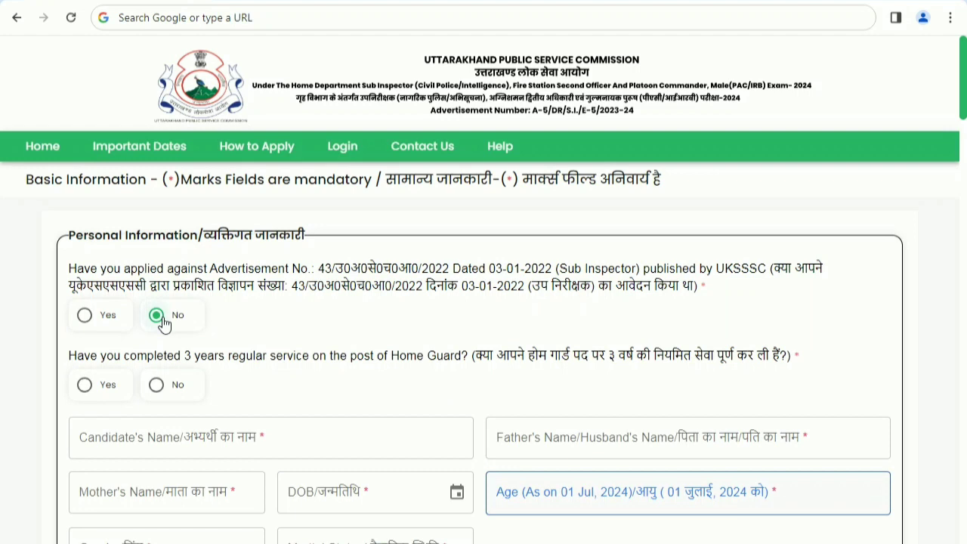
pyautogui.click(150, 391)
# Go through the candidate's, father's/husband's and mother's name fields in the personal information section.
pyautogui.scroll(-3, 155, 387)
pyautogui.scroll(1, 161, 380)
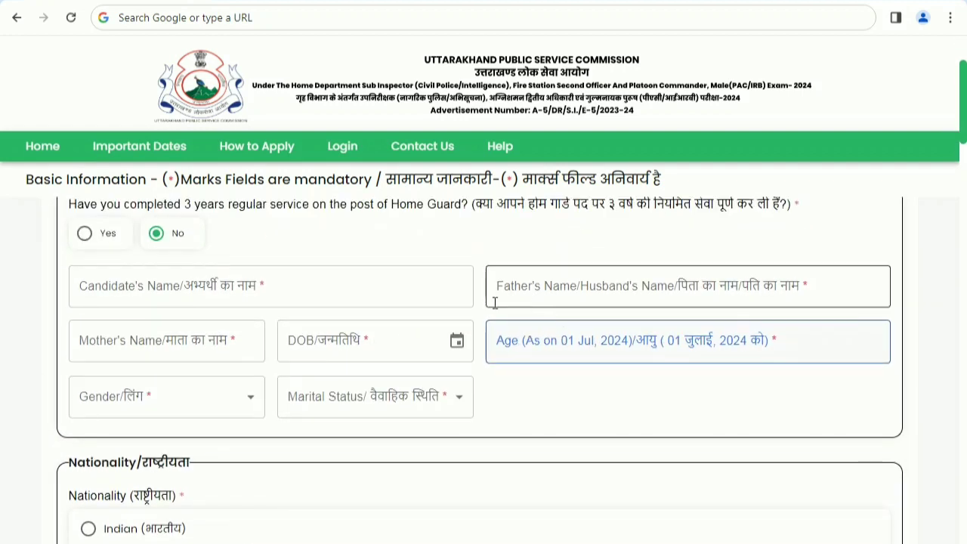
pyautogui.click(346, 288)
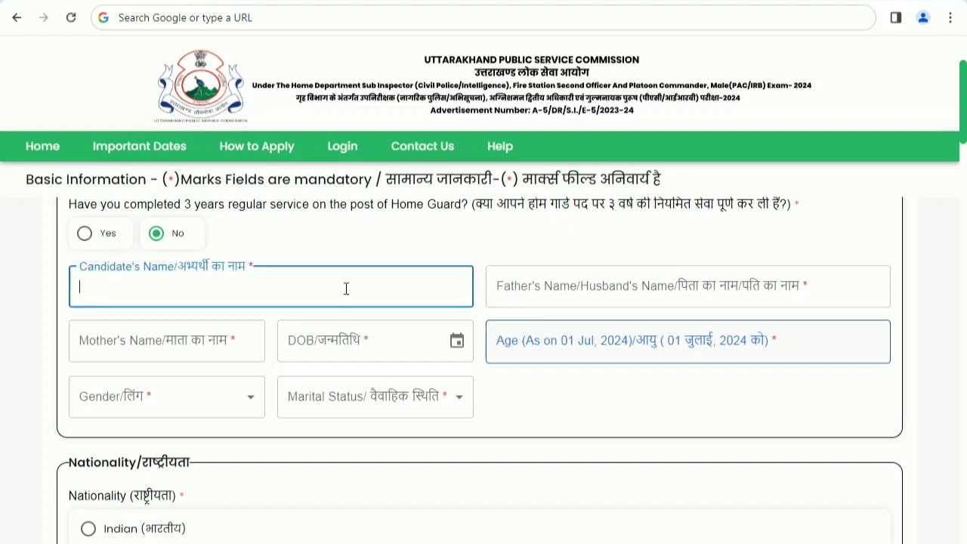
pyautogui.click(588, 290)
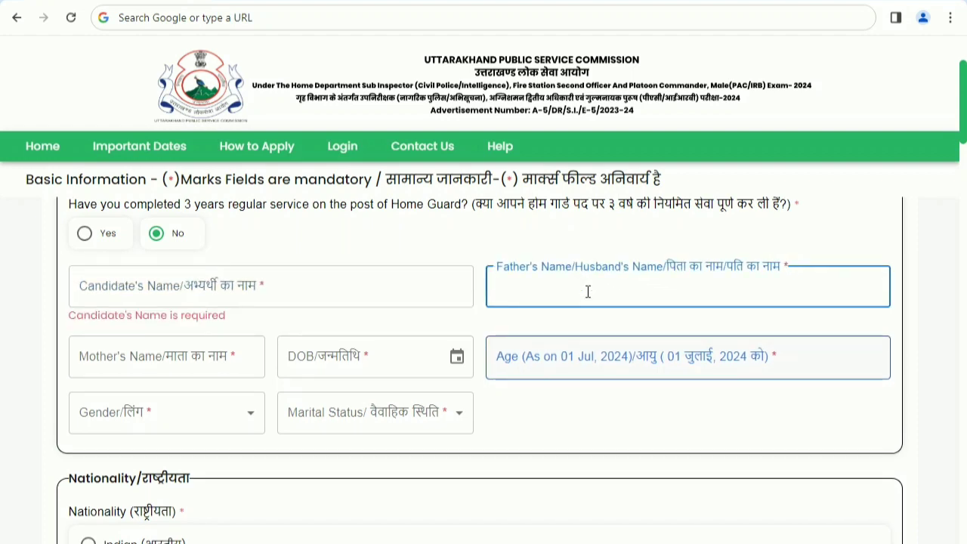
pyautogui.click(201, 364)
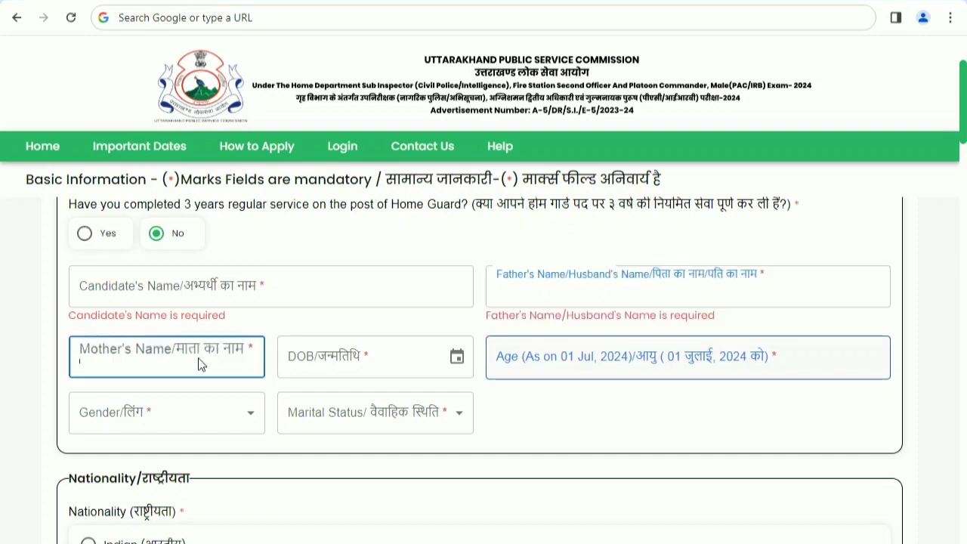
# Pick the candidate's year, month and day of birth in the date of birth calendar.
pyautogui.click(457, 361)
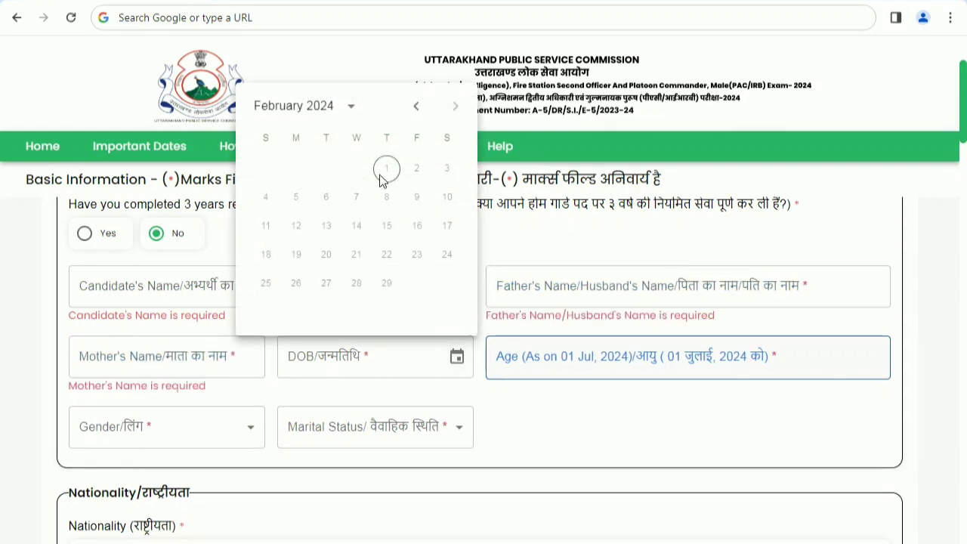
pyautogui.click(341, 106)
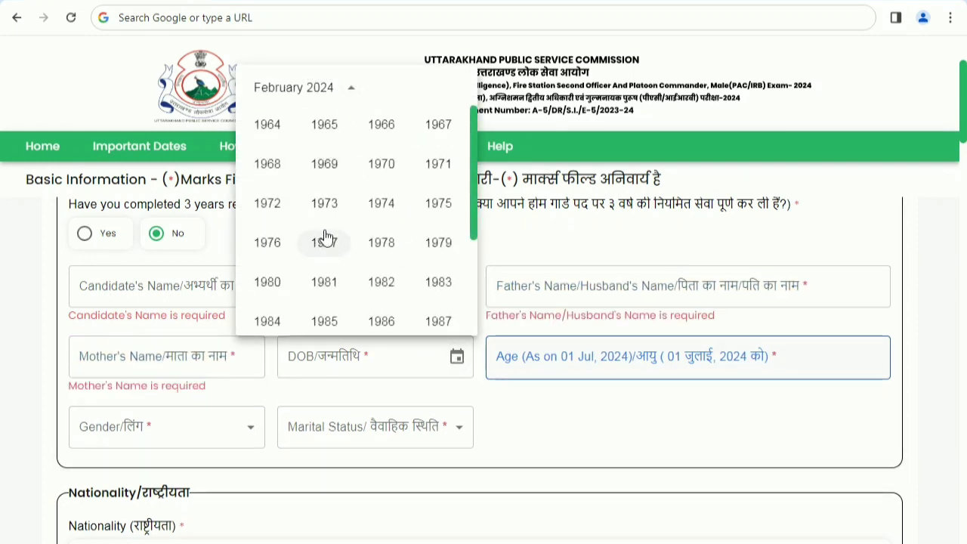
pyautogui.scroll(-5, 325, 238)
pyautogui.click(378, 321)
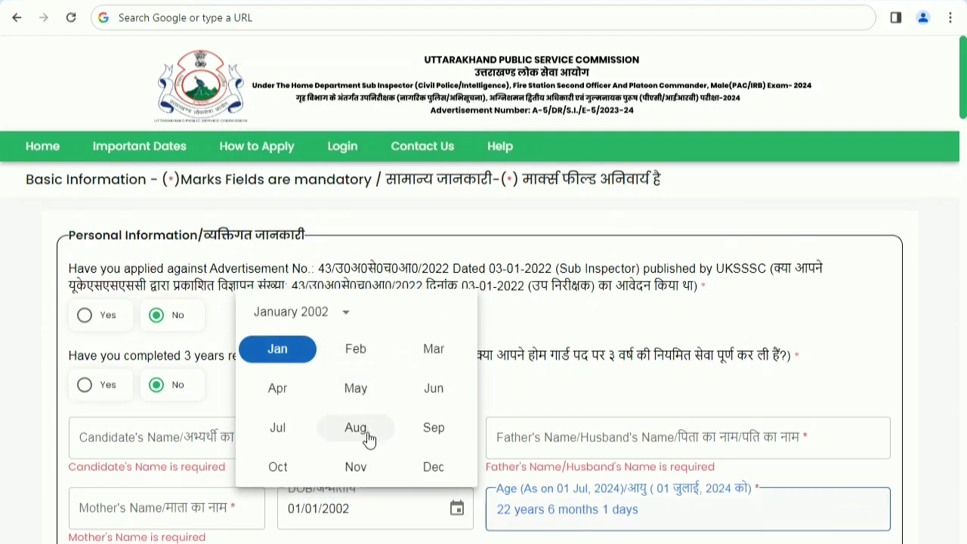
pyautogui.click(363, 440)
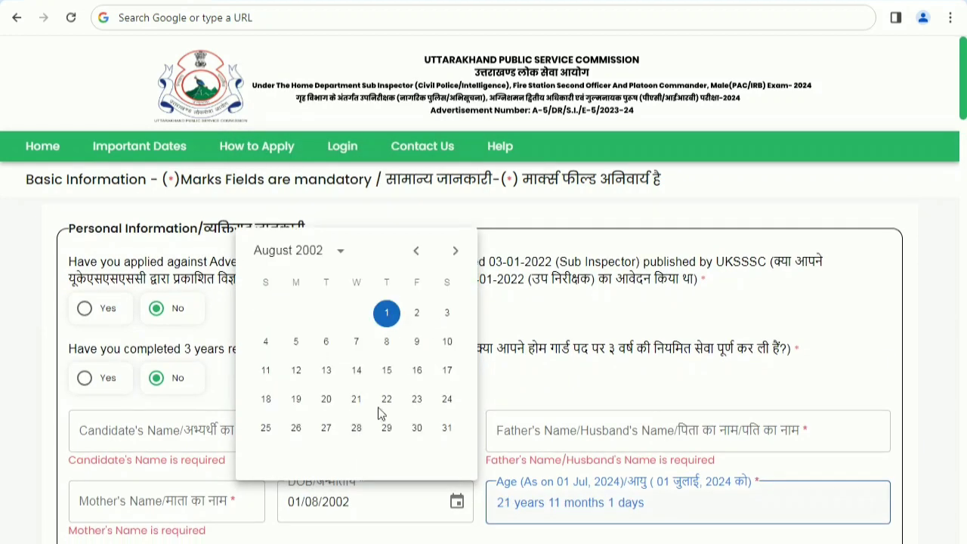
pyautogui.click(447, 342)
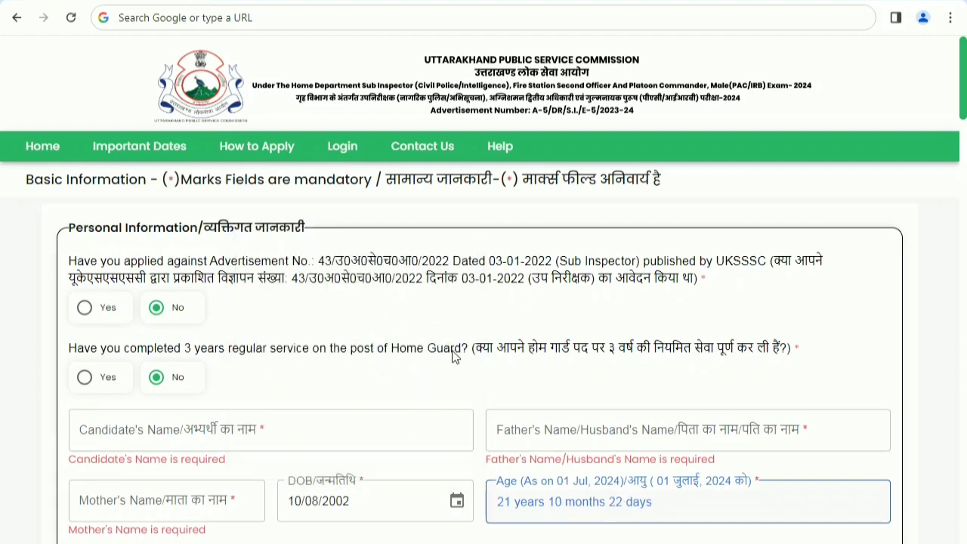
# Set the gender to Male, the marital status to Unmarried and the nationality to Indian.
pyautogui.scroll(-3, 454, 356)
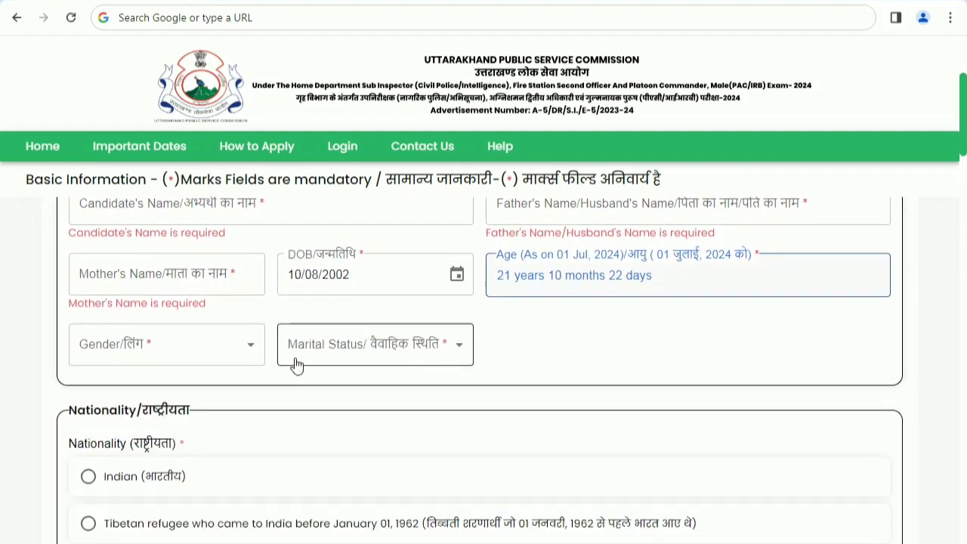
pyautogui.click(218, 348)
pyautogui.click(114, 413)
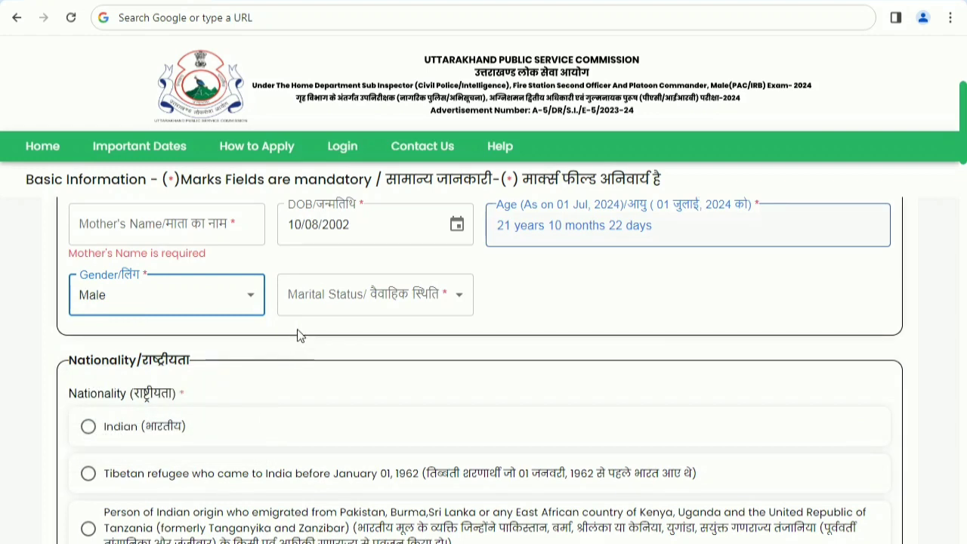
pyautogui.click(335, 306)
pyautogui.click(326, 390)
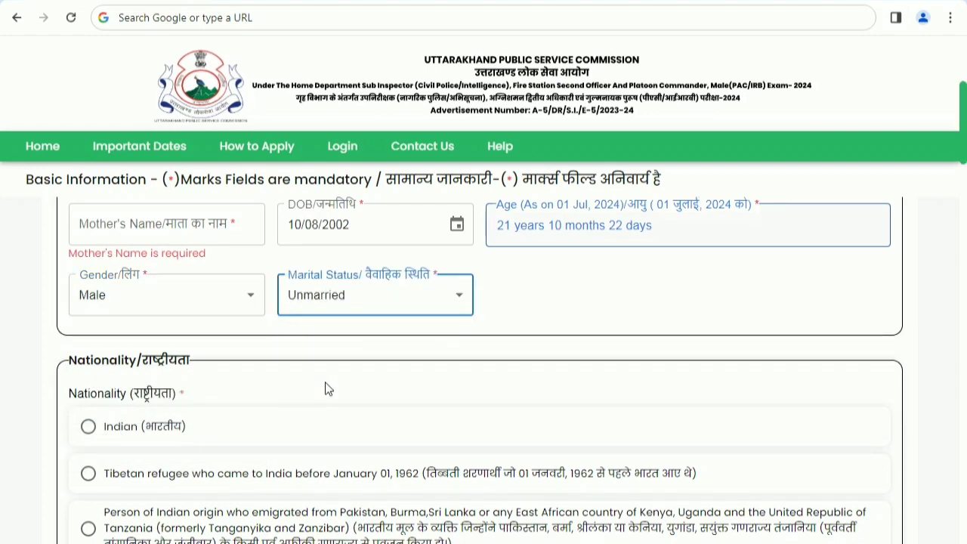
pyautogui.scroll(-3, 325, 388)
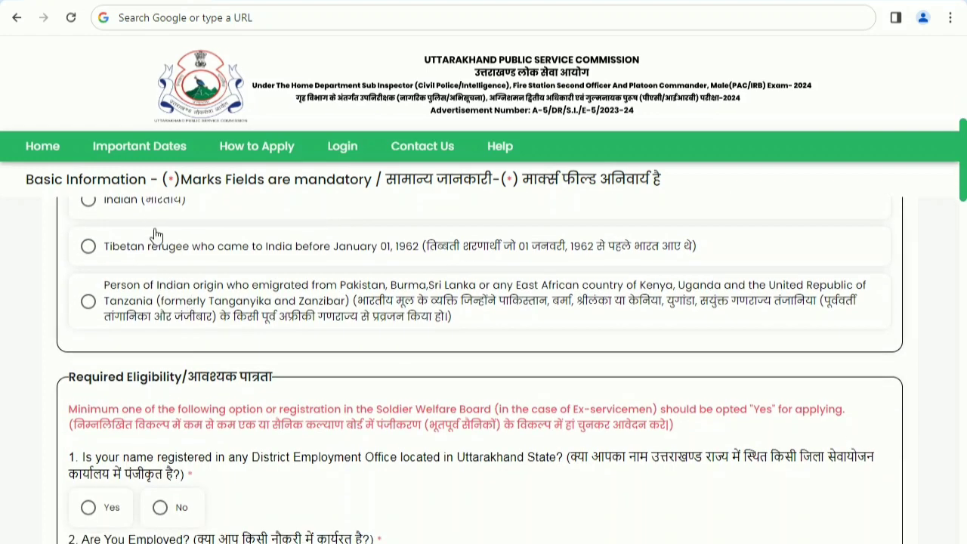
pyautogui.click(106, 201)
# Answer No to eligibility questions 1 to 3 on employment office registration, current employment and schooling in Uttarakhand.
pyautogui.scroll(-3, 188, 306)
pyautogui.scroll(1, 189, 309)
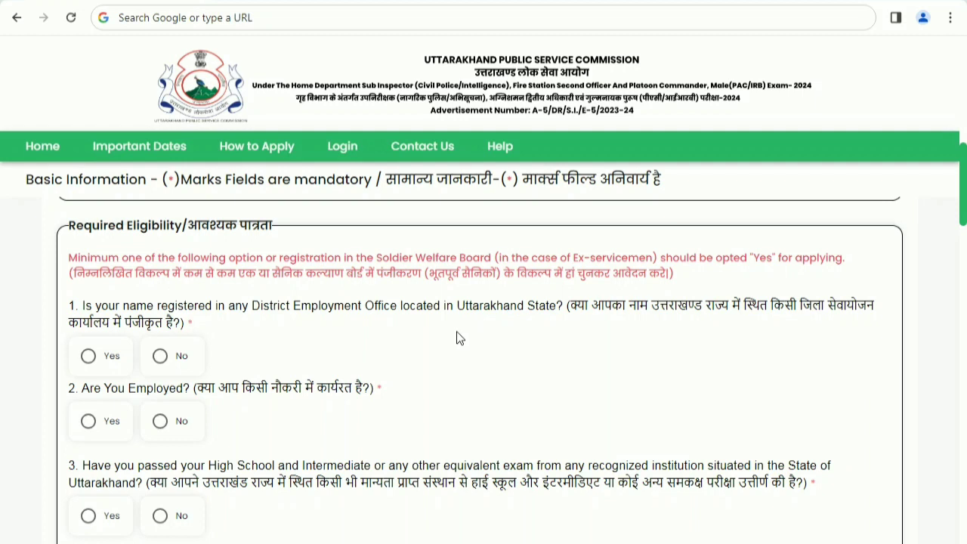
pyautogui.click(161, 361)
pyautogui.click(160, 421)
pyautogui.scroll(-2, 178, 427)
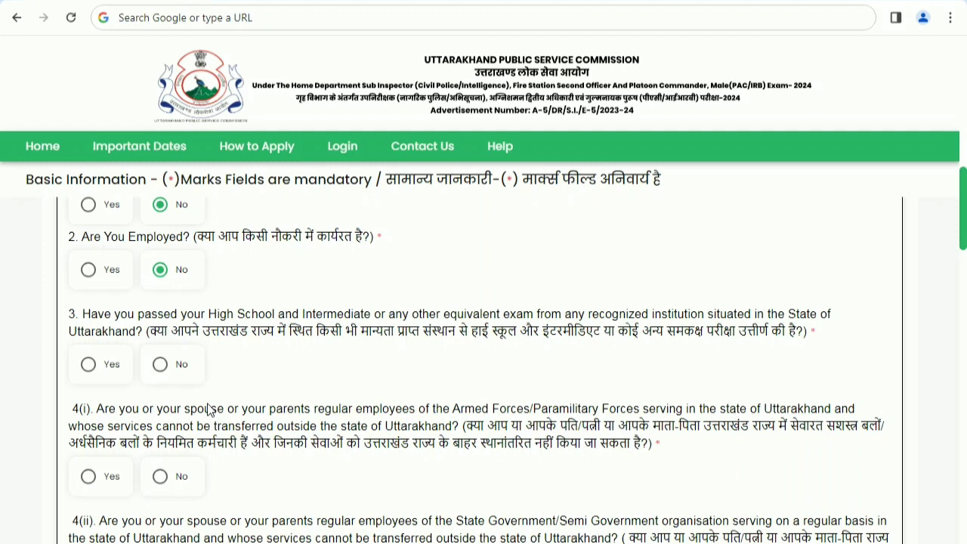
pyautogui.click(161, 366)
# Answer No to eligibility questions 4(i), 4(ii) and 4(iii) on regular armed forces, state and central government employment.
pyautogui.scroll(-2, 164, 374)
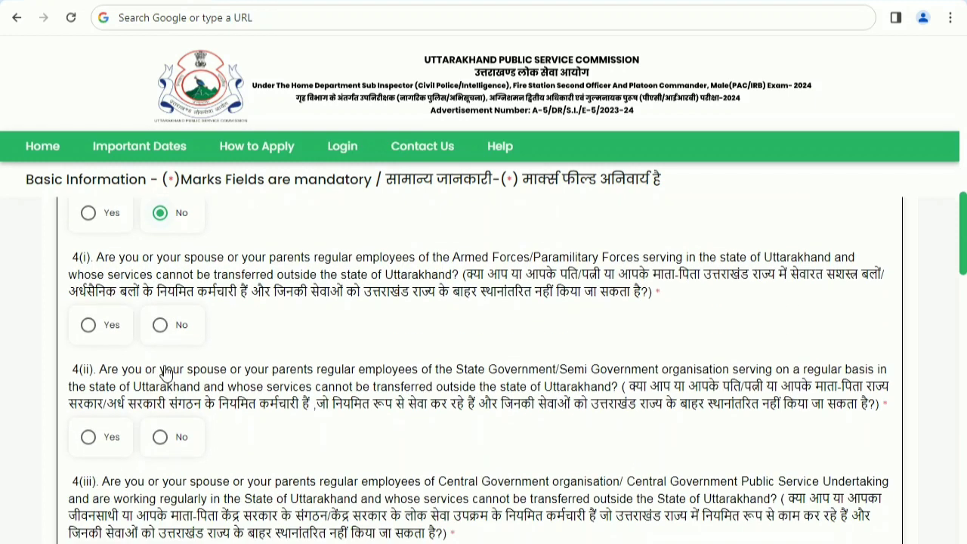
pyautogui.click(160, 326)
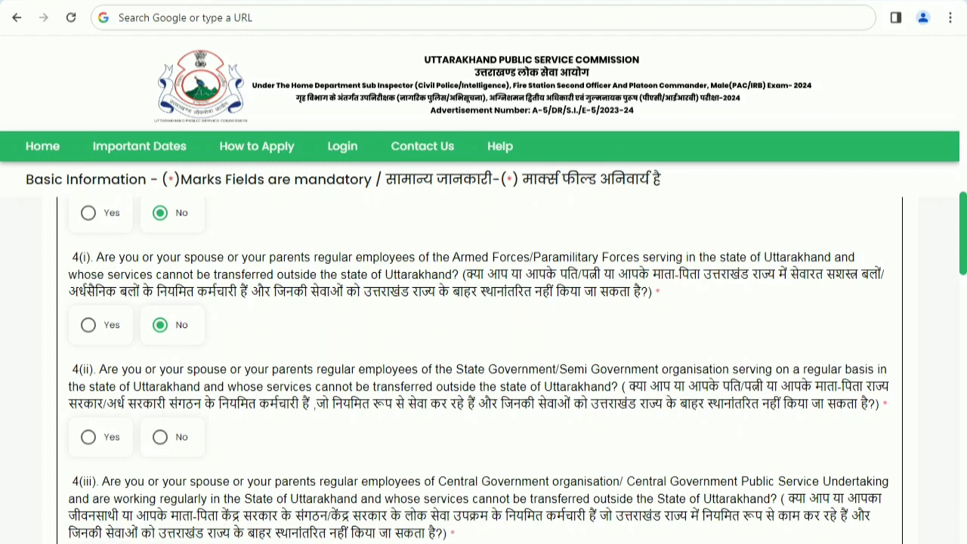
pyautogui.scroll(-1, 225, 436)
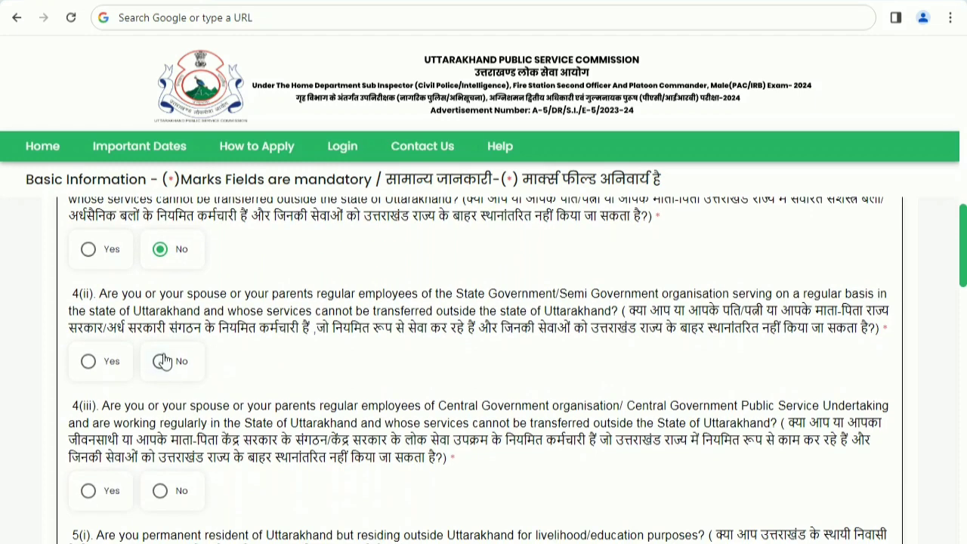
pyautogui.click(169, 368)
pyautogui.scroll(-2, 169, 368)
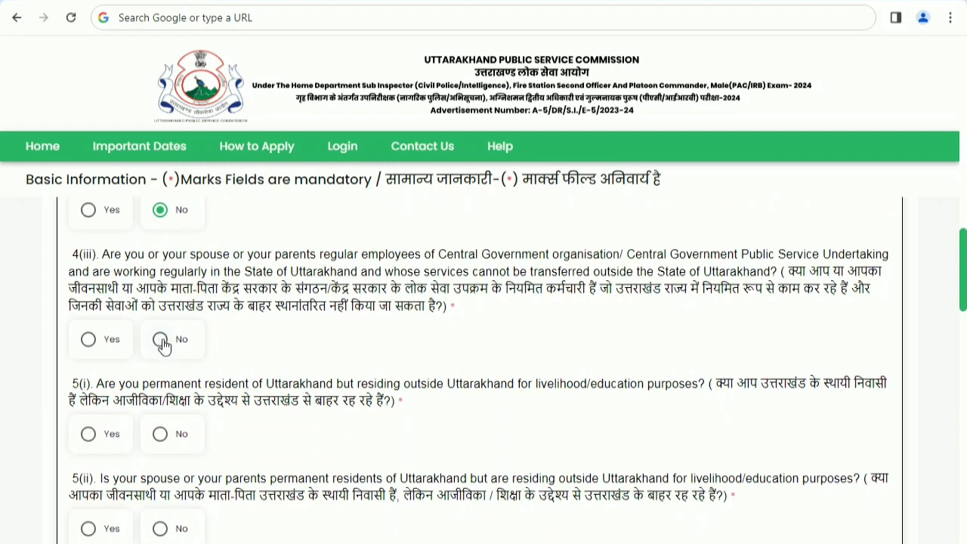
pyautogui.click(164, 343)
# Answer No to question 5(i) on permanent residents living outside Uttarakhand and No to Domicile of Uttarakhand.
pyautogui.scroll(-1, 162, 349)
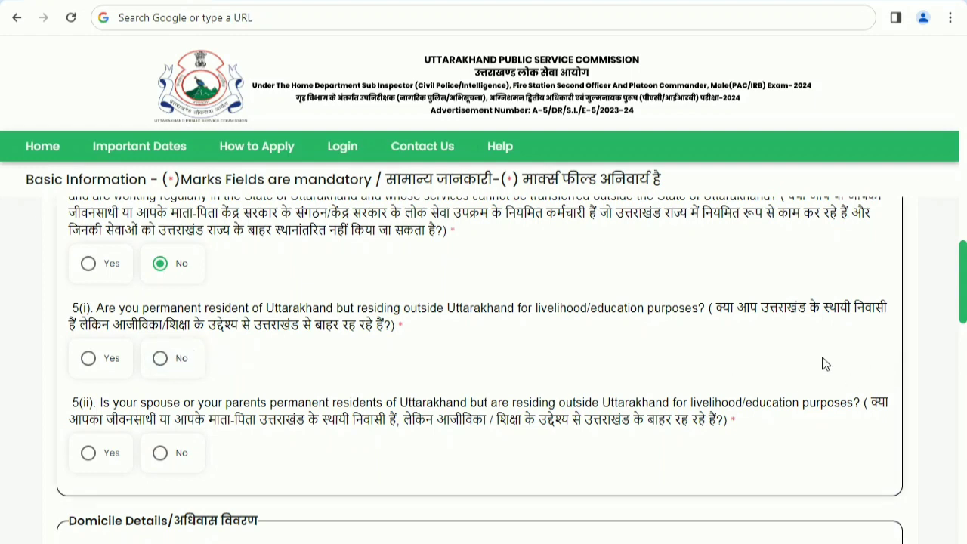
pyautogui.click(162, 368)
pyautogui.scroll(-5, 741, 371)
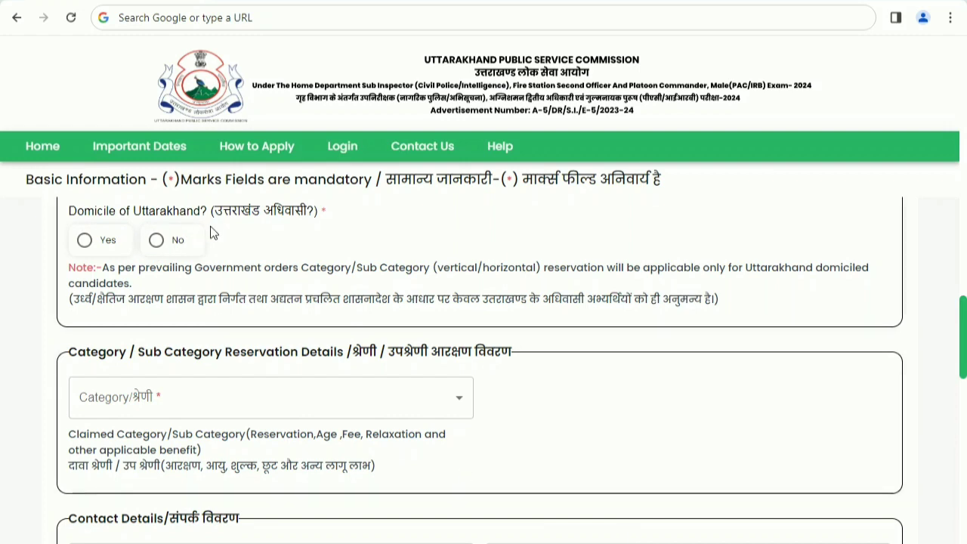
pyautogui.click(156, 241)
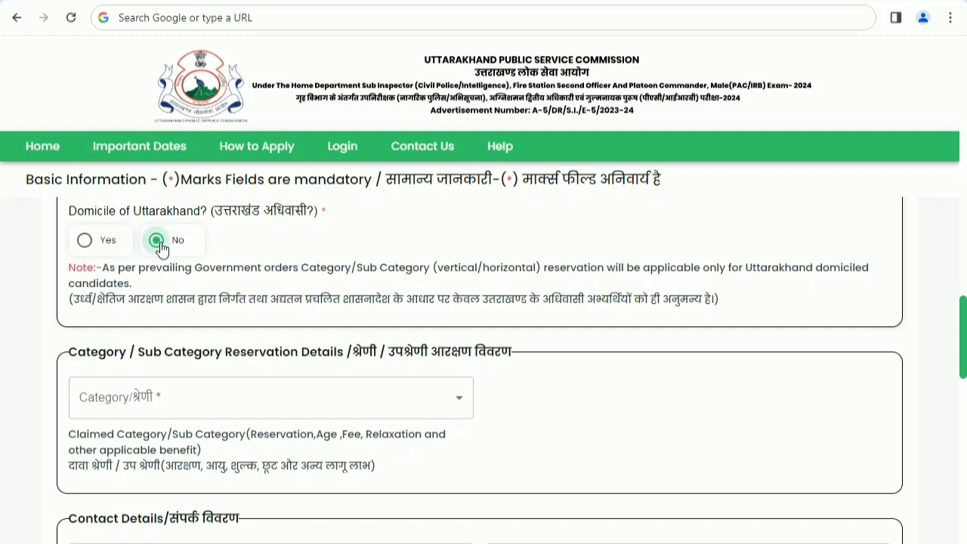
# Set the reservation category to Unreserved/General.
pyautogui.scroll(-2, 144, 253)
pyautogui.click(125, 256)
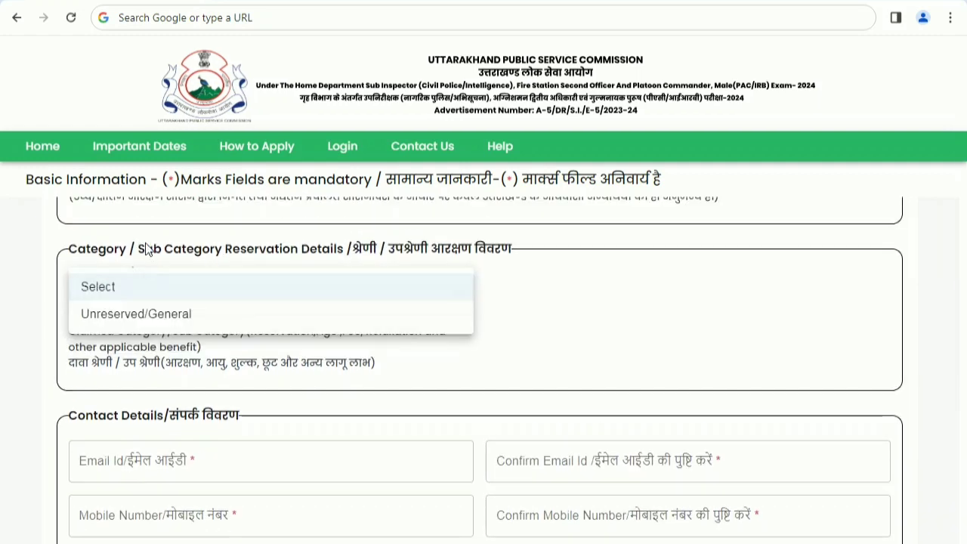
pyautogui.click(143, 324)
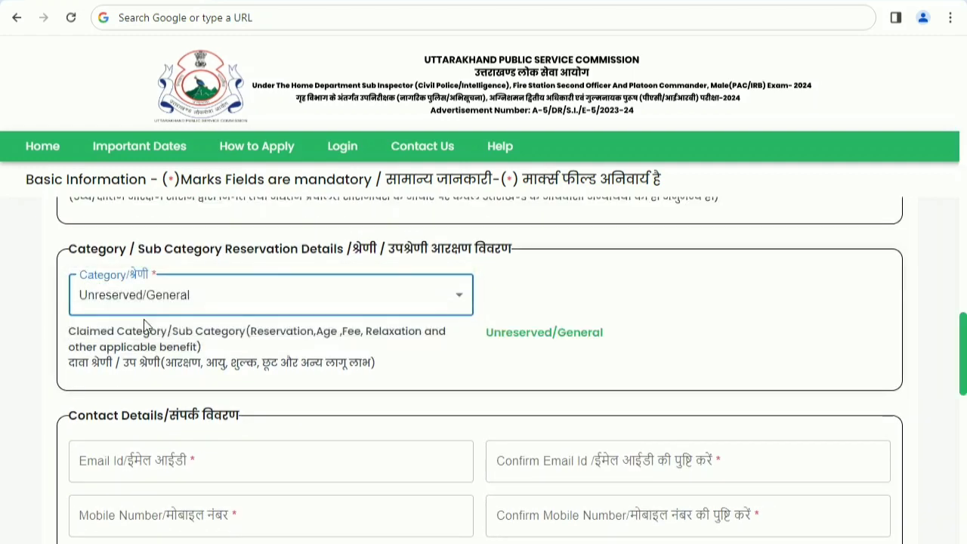
# Review the contact details, present and permanent address, place of filling and login sections, and the eligibility answers of the form.
pyautogui.scroll(-3, 143, 325)
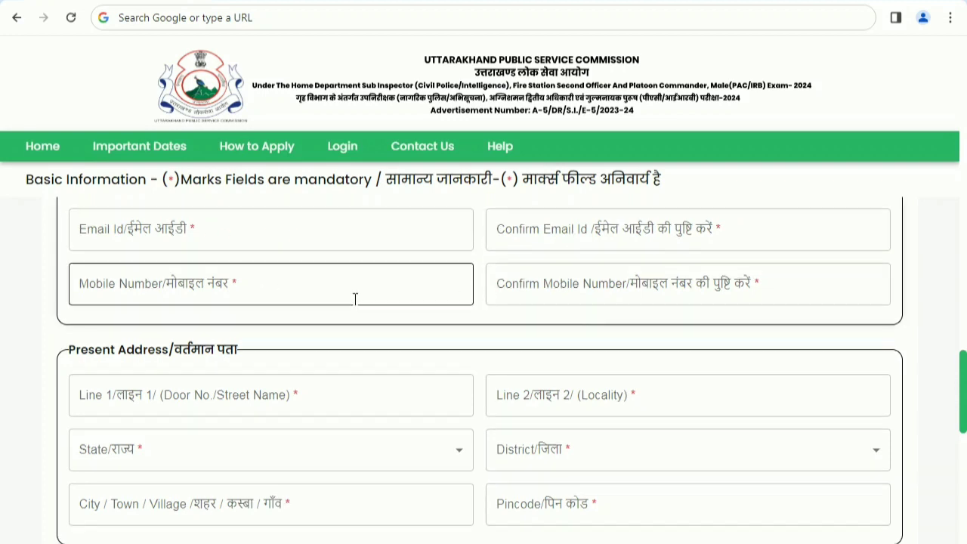
pyautogui.scroll(-2, 356, 299)
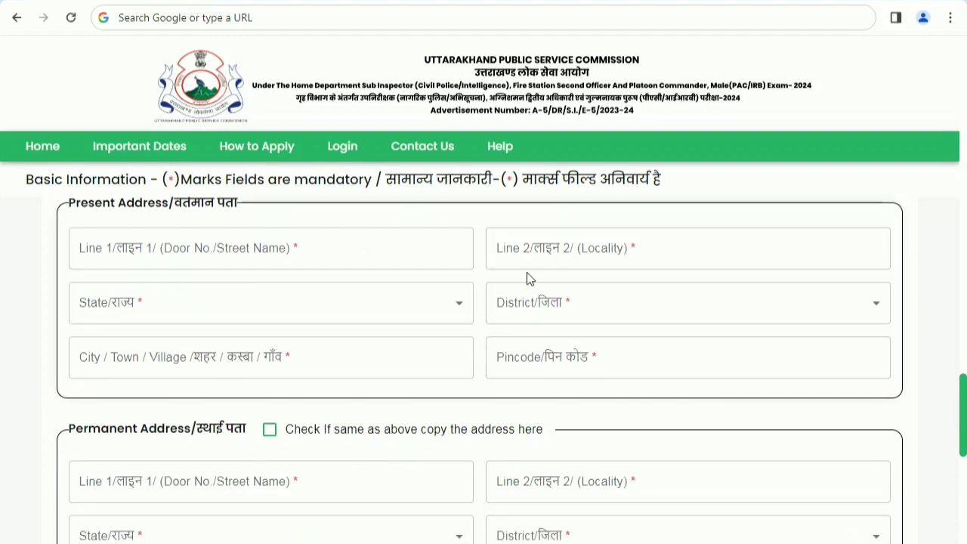
pyautogui.scroll(-3, 527, 276)
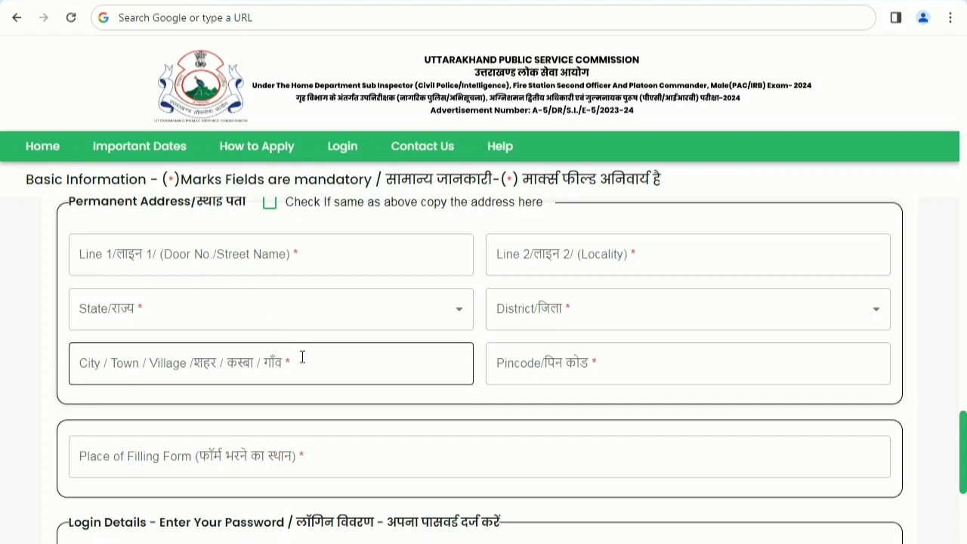
pyautogui.scroll(-3, 306, 359)
pyautogui.scroll(-1, 306, 360)
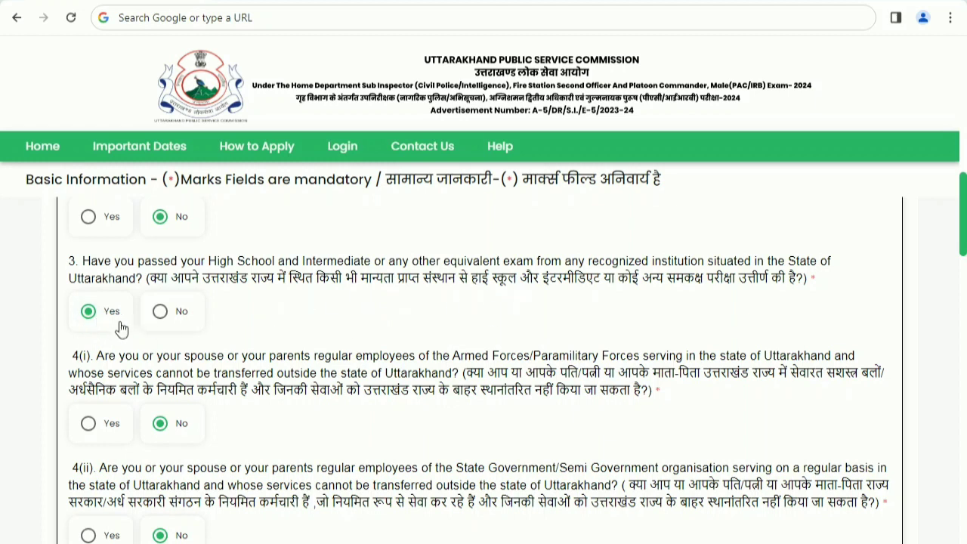
pyautogui.scroll(-2, 303, 382)
pyautogui.scroll(-6, 300, 378)
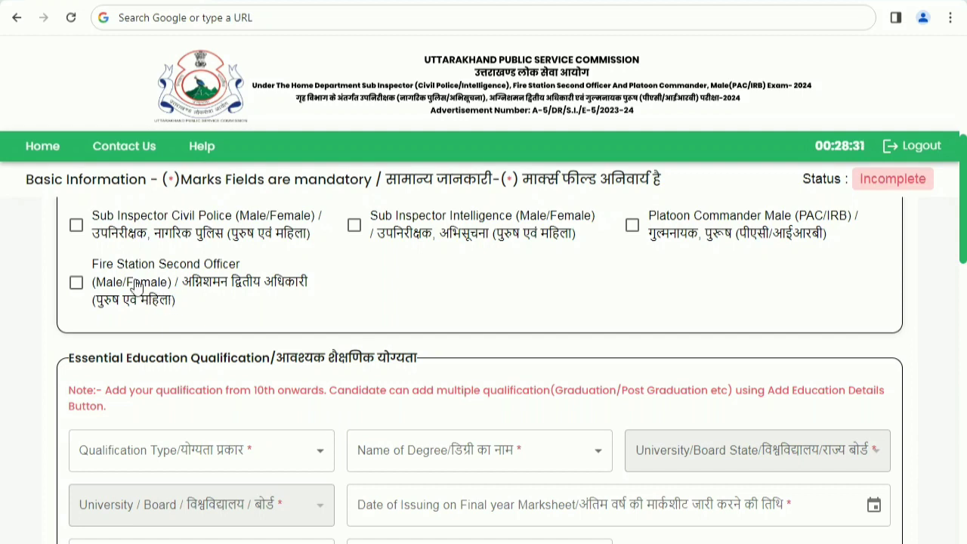
# Select the posts Sub Inspector Civil Police, Sub Inspector Intelligence and Platoon Commander Male (PAC/IRB), leaving Fire Station Second Officer unselected.
pyautogui.click(77, 225)
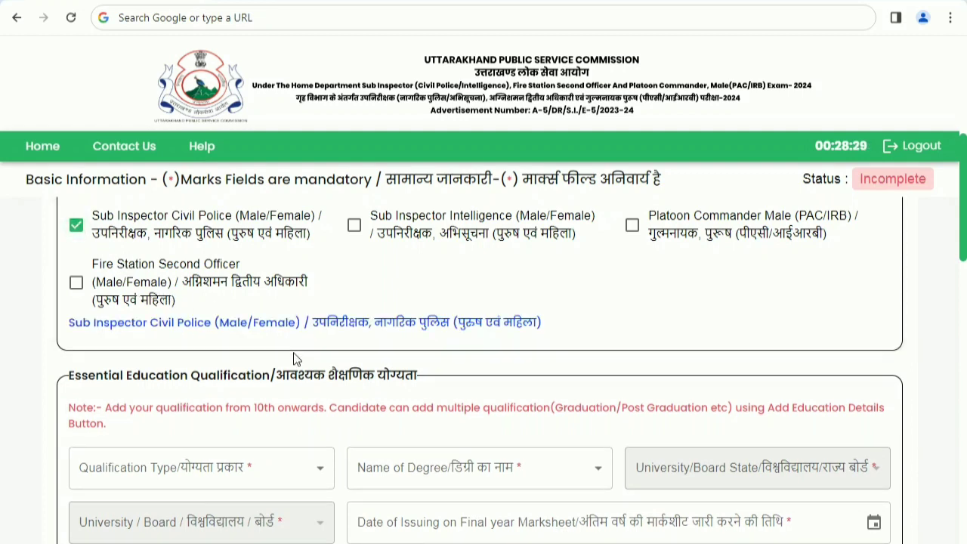
pyautogui.click(354, 226)
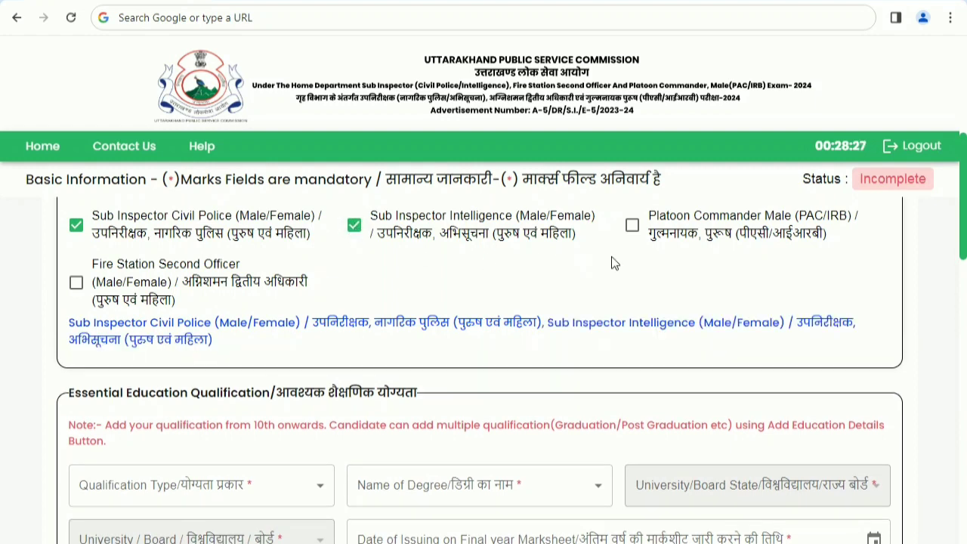
pyautogui.click(633, 225)
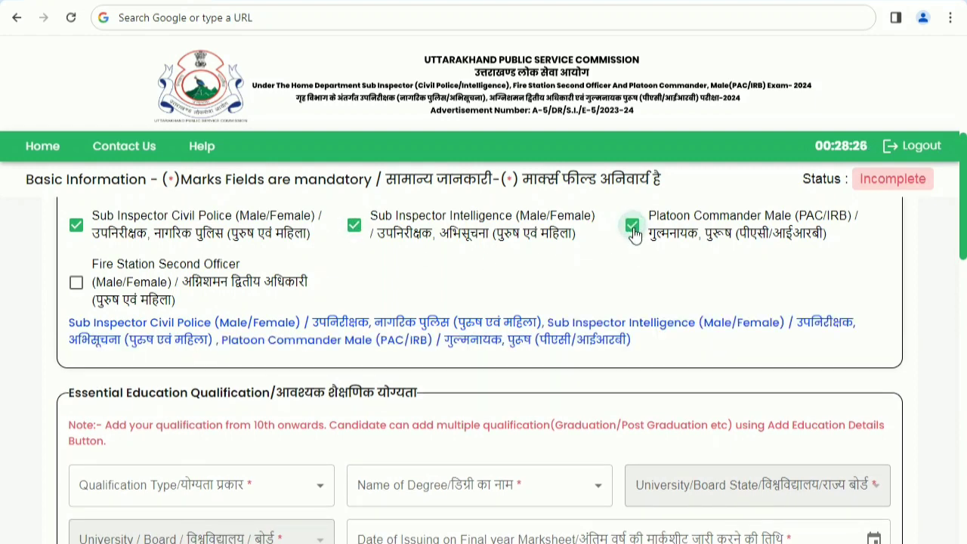
pyautogui.click(77, 284)
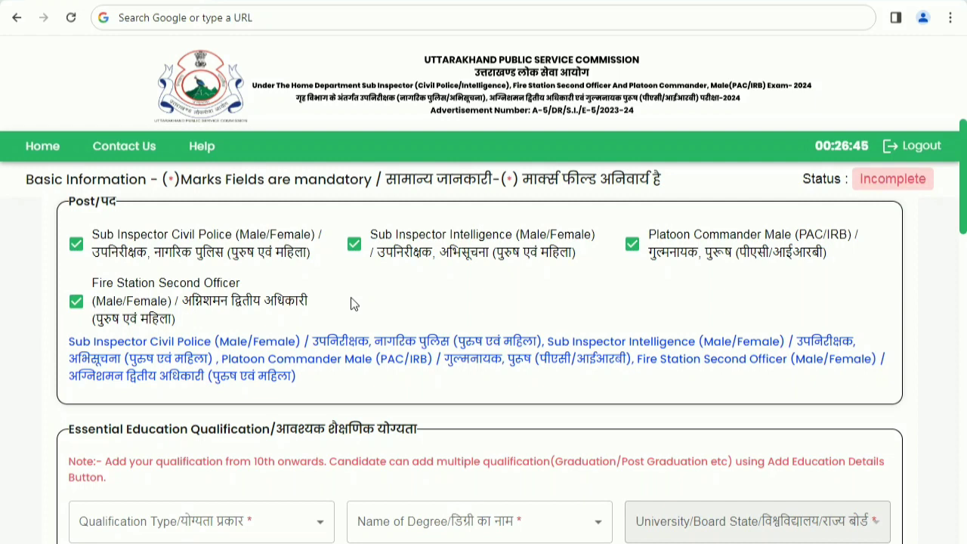
pyautogui.click(78, 301)
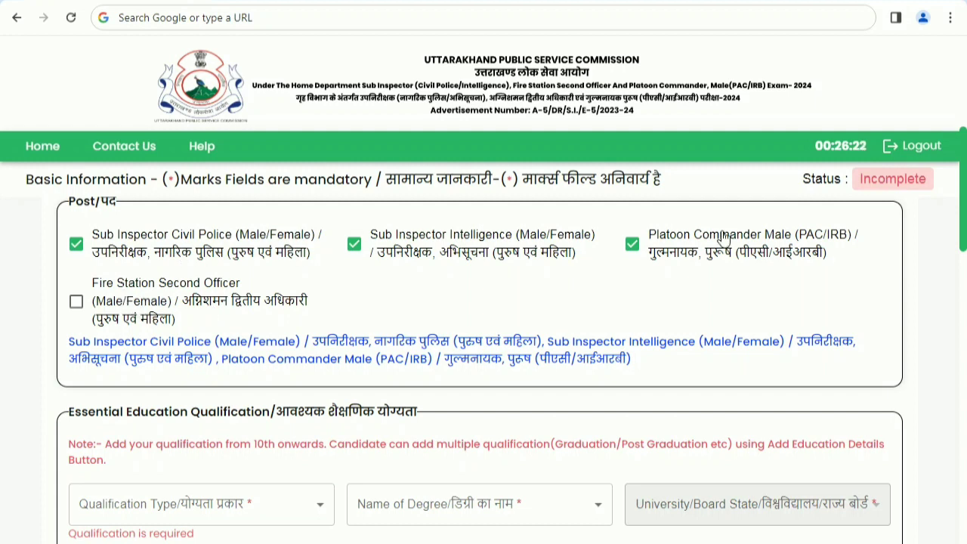
# Examine the qualification type options offered in the Essential Education Qualification section.
pyautogui.scroll(-3, 326, 338)
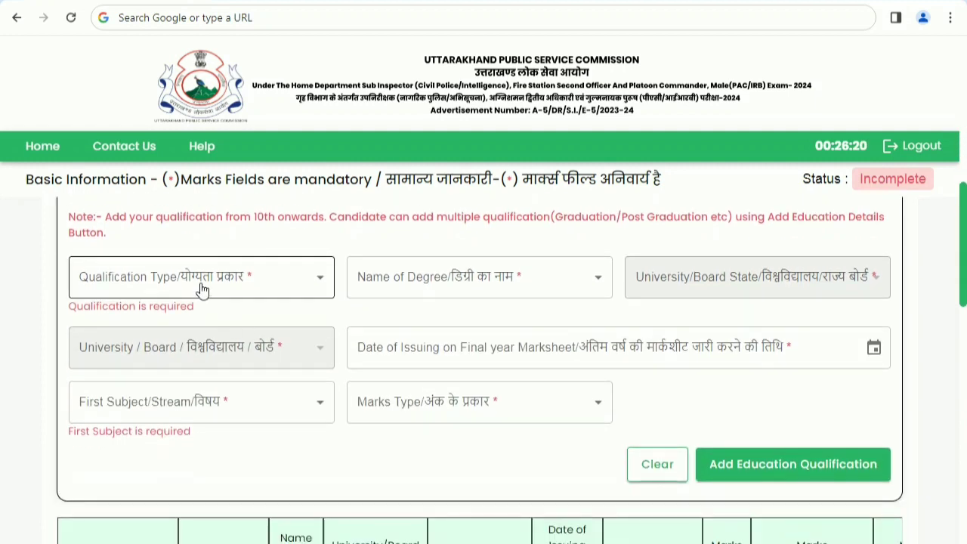
pyautogui.click(204, 282)
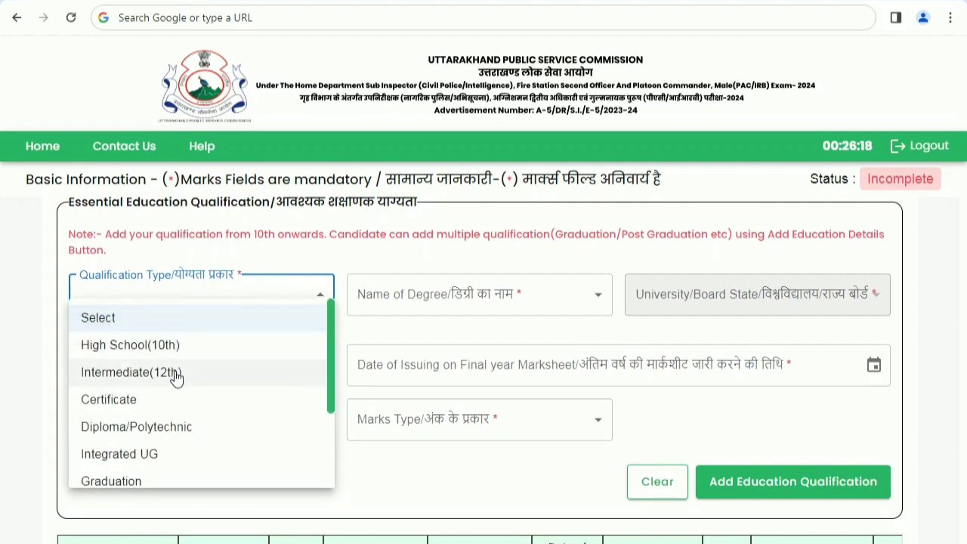
pyautogui.scroll(-1, 163, 461)
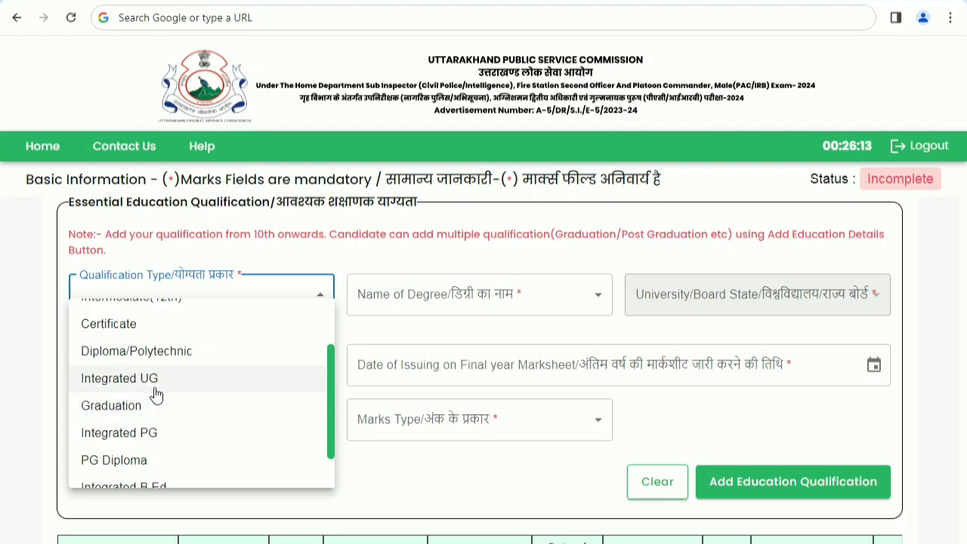
pyautogui.scroll(1, 152, 352)
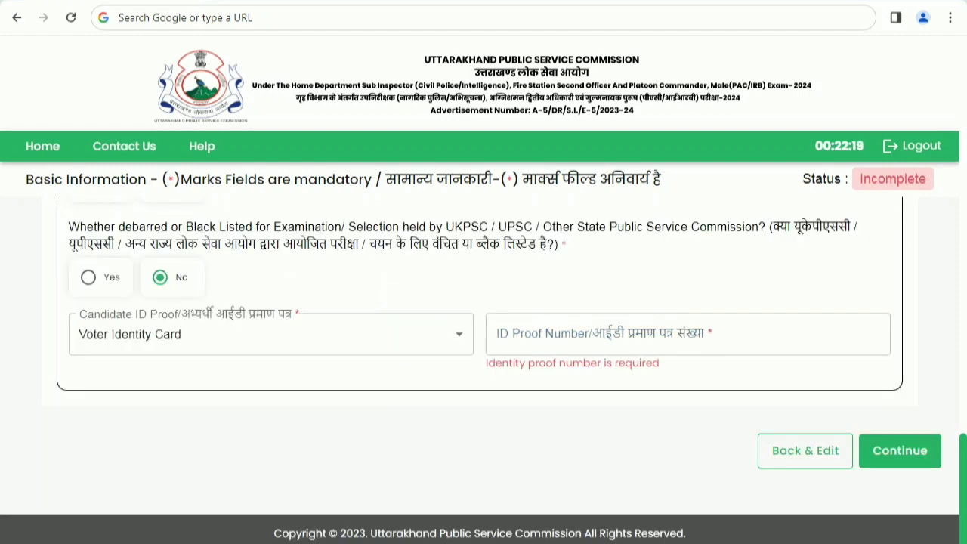
# Choose Voter Identity Card as the candidate's ID proof.
pyautogui.click(237, 335)
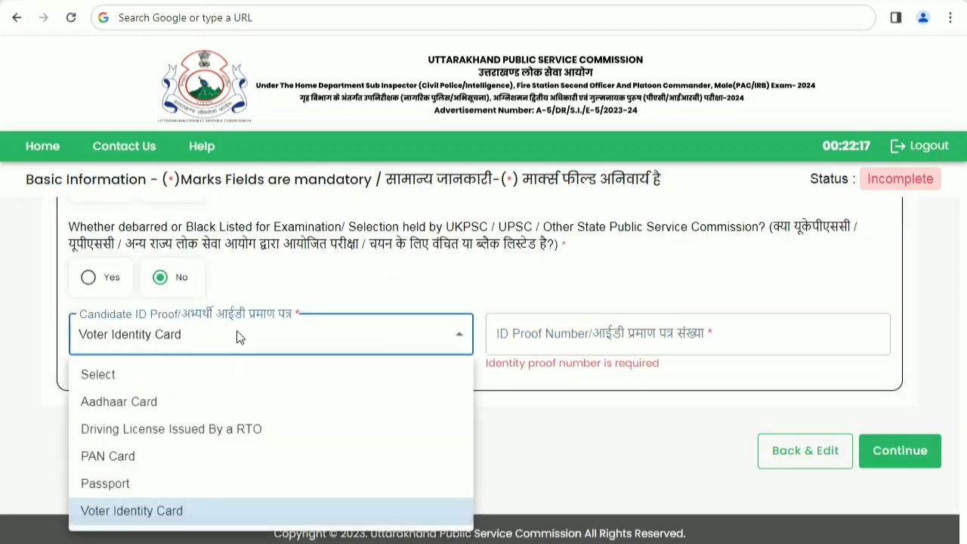
pyautogui.click(421, 514)
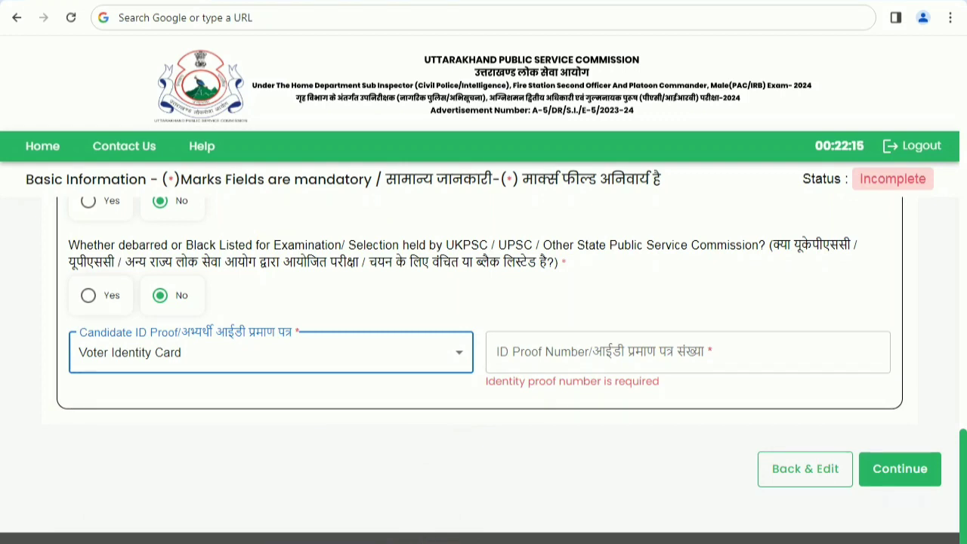